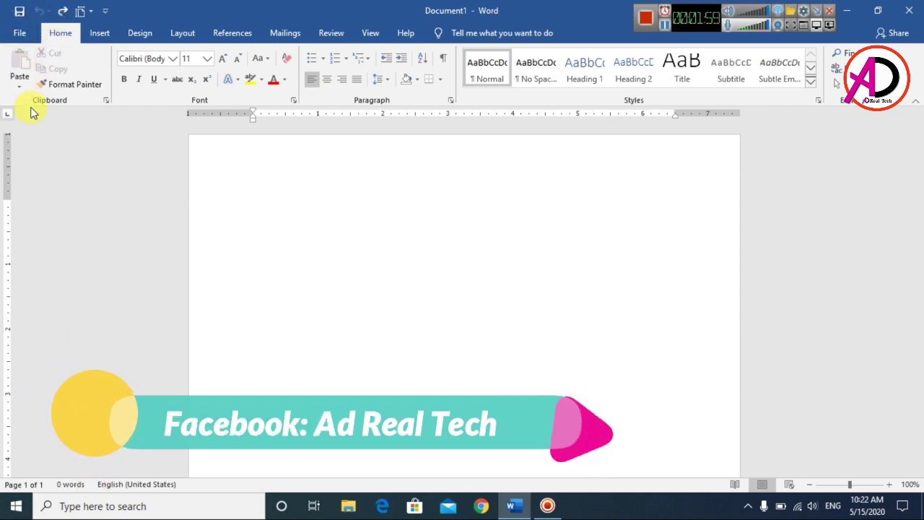
Bring up the full gallery of new-document templates in File > New.
{"action": "left_click", "coordinate": [17, 34]}
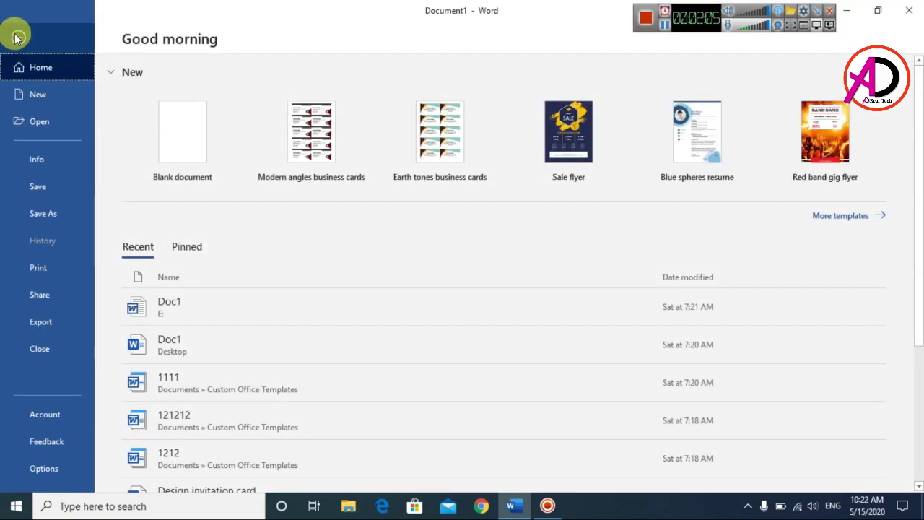
{"action": "left_click", "coordinate": [27, 98]}
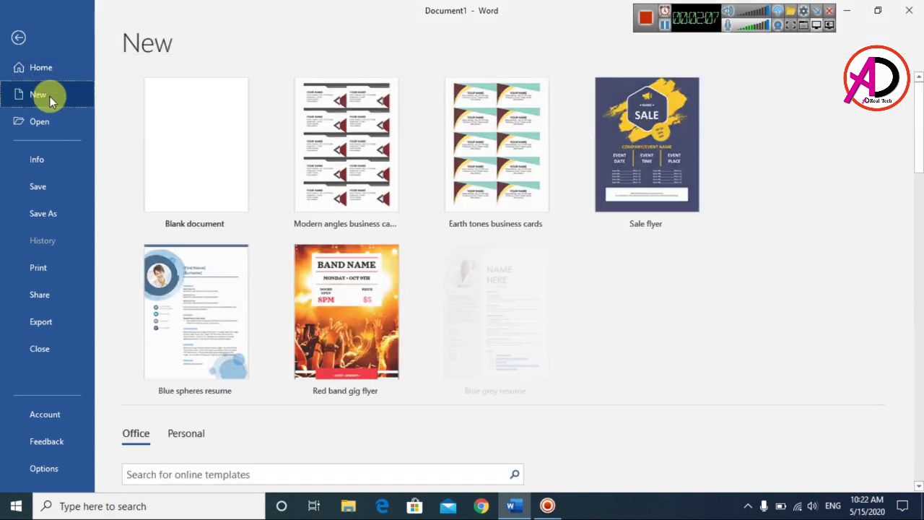
{"action": "scroll", "coordinate": [402, 331], "scroll_direction": "down", "scroll_amount": 2}
{"action": "scroll", "coordinate": [402, 331], "scroll_direction": "down", "scroll_amount": 3}
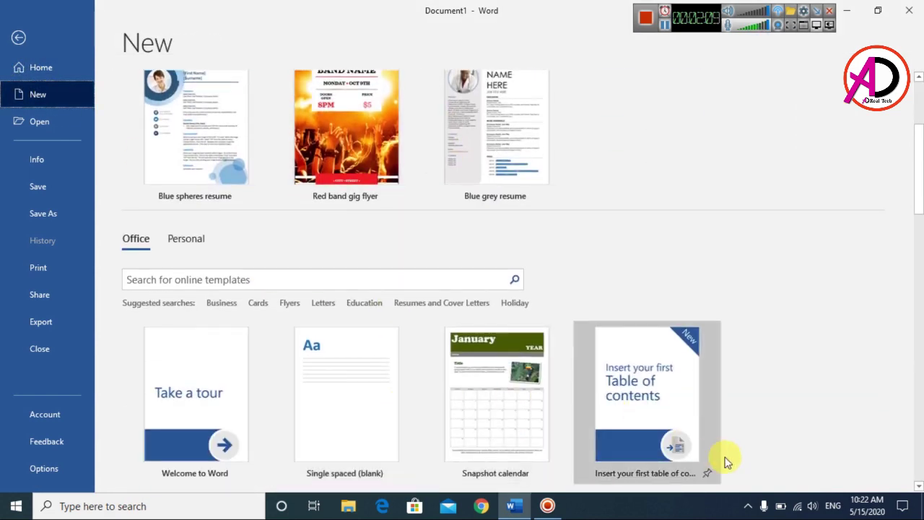
{"action": "scroll", "coordinate": [281, 285], "scroll_direction": "down", "scroll_amount": 2}
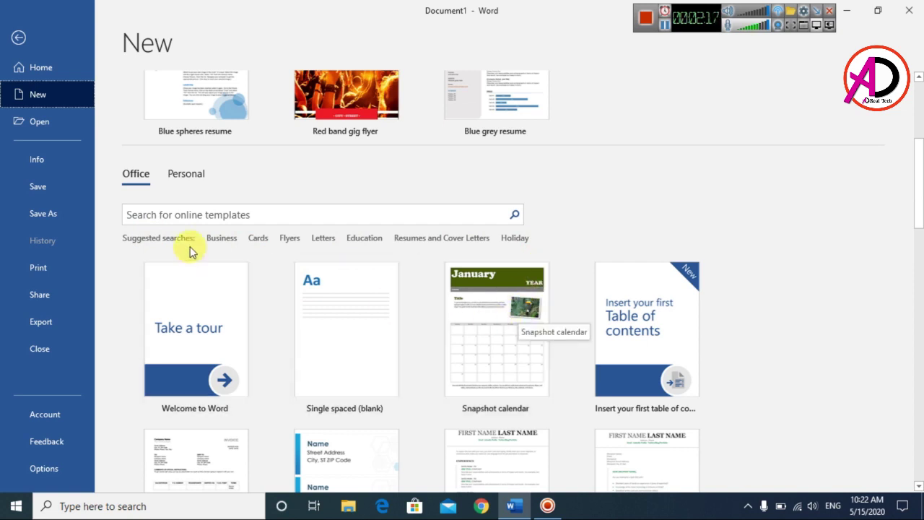
Search templates for 'Cards' and preview the Modern capsules business cards template.
{"action": "left_click", "coordinate": [267, 246]}
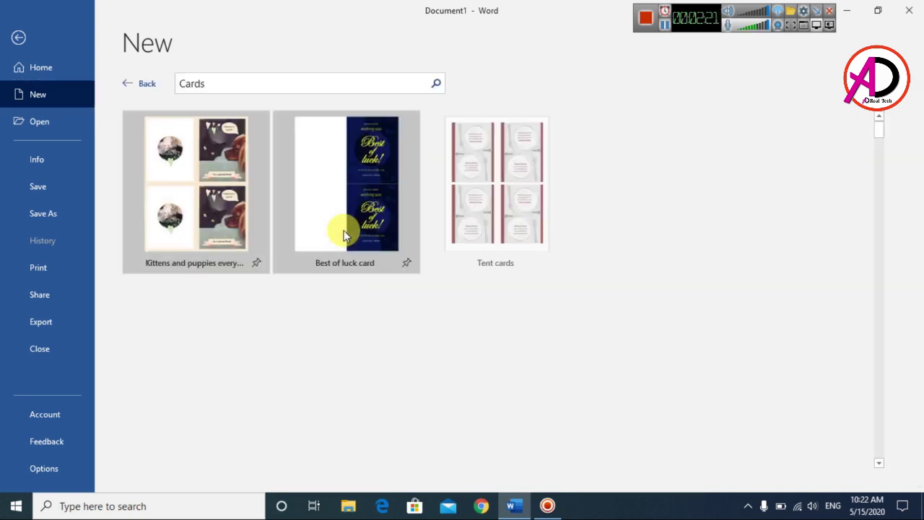
{"action": "scroll", "coordinate": [342, 234], "scroll_direction": "down", "scroll_amount": 5}
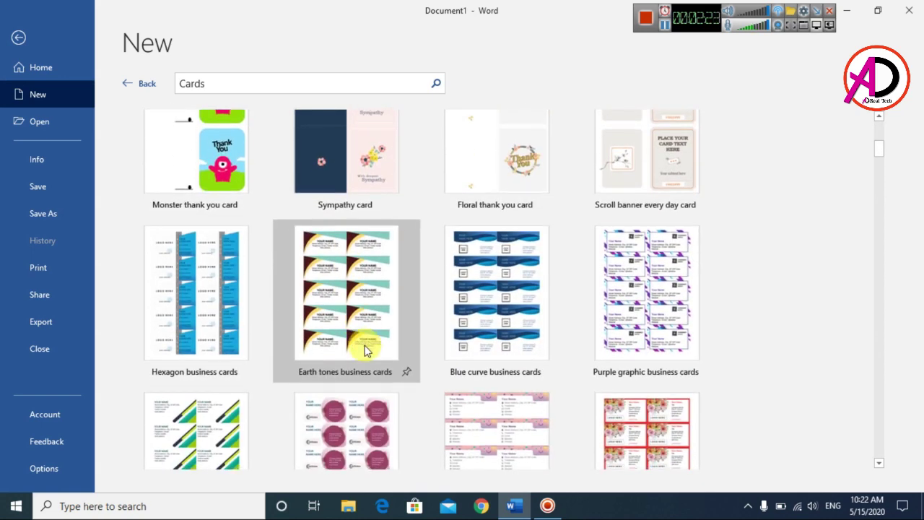
{"action": "scroll", "coordinate": [365, 350], "scroll_direction": "down", "scroll_amount": 2}
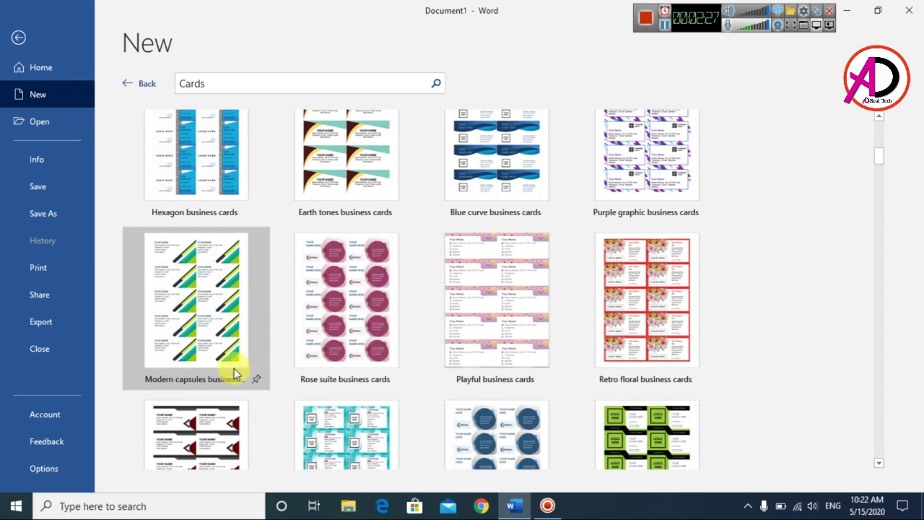
{"action": "left_click", "coordinate": [204, 298]}
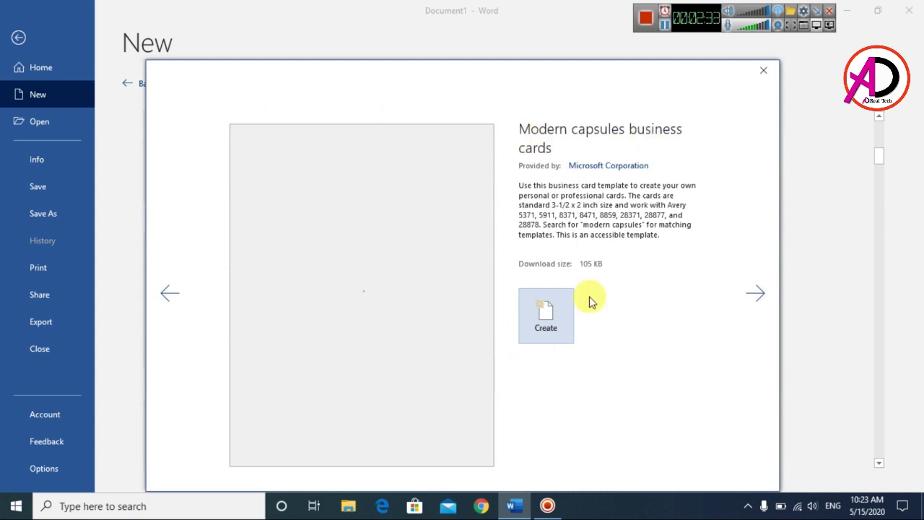
Create Document3 from the Modern capsules template and look over its ten placeholder cards.
{"action": "left_click", "coordinate": [546, 322]}
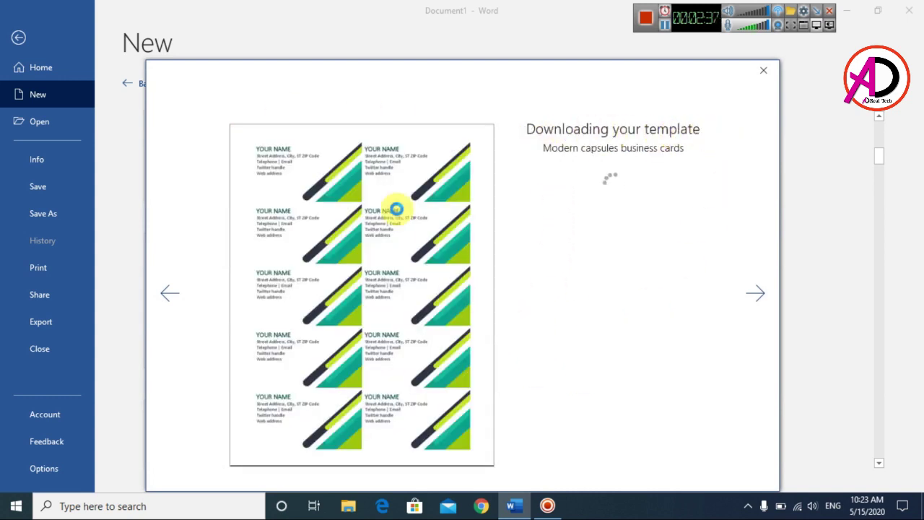
{"action": "scroll", "coordinate": [604, 320], "scroll_direction": "down", "scroll_amount": 2}
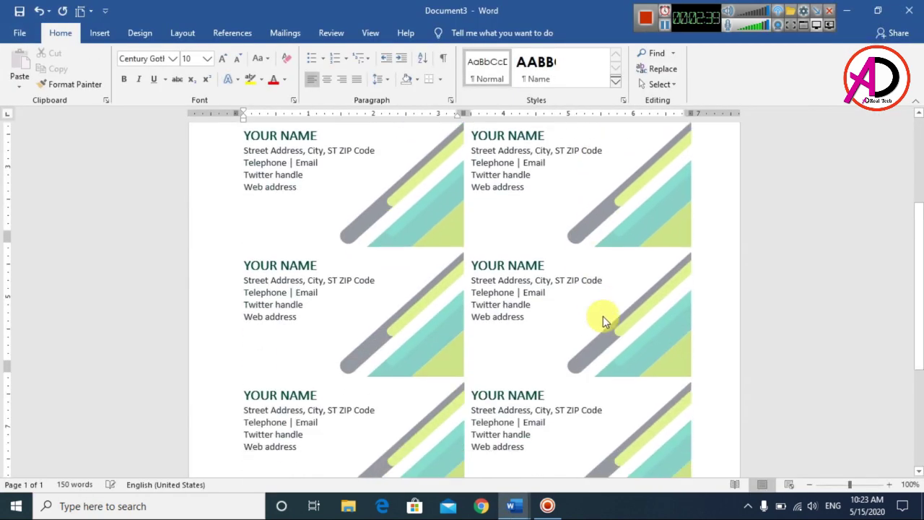
{"action": "scroll", "coordinate": [430, 285], "scroll_direction": "up", "scroll_amount": 2}
{"action": "scroll", "coordinate": [758, 335], "scroll_direction": "down", "scroll_amount": 4}
{"action": "scroll", "coordinate": [681, 361], "scroll_direction": "down", "scroll_amount": 1}
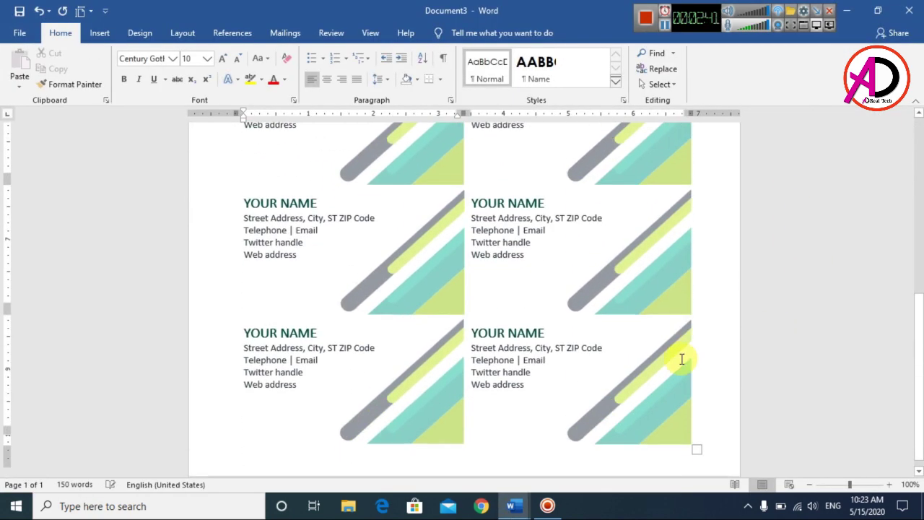
{"action": "scroll", "coordinate": [671, 385], "scroll_direction": "down", "scroll_amount": 6, "text": "ctrl"}
{"action": "scroll", "coordinate": [671, 382], "scroll_direction": "up", "scroll_amount": 1, "text": "ctrl"}
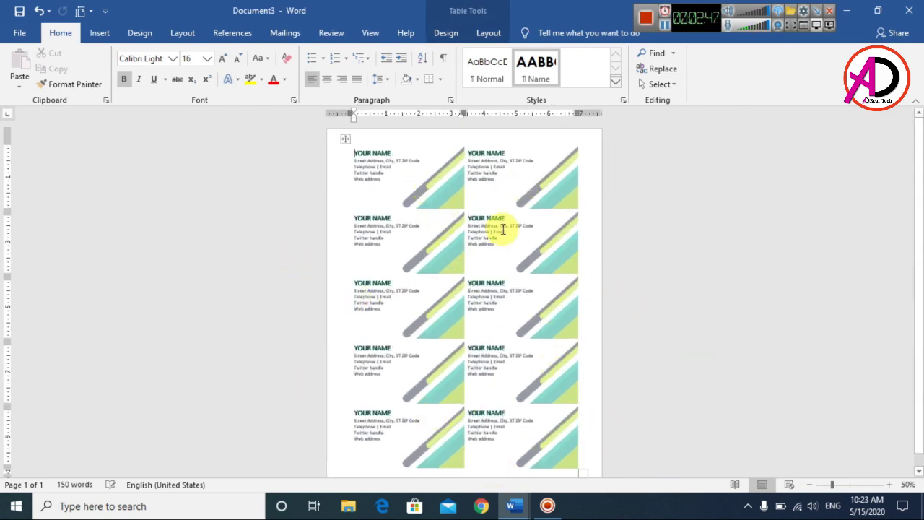
{"action": "scroll", "coordinate": [566, 339], "scroll_direction": "up", "scroll_amount": 4, "text": "ctrl"}
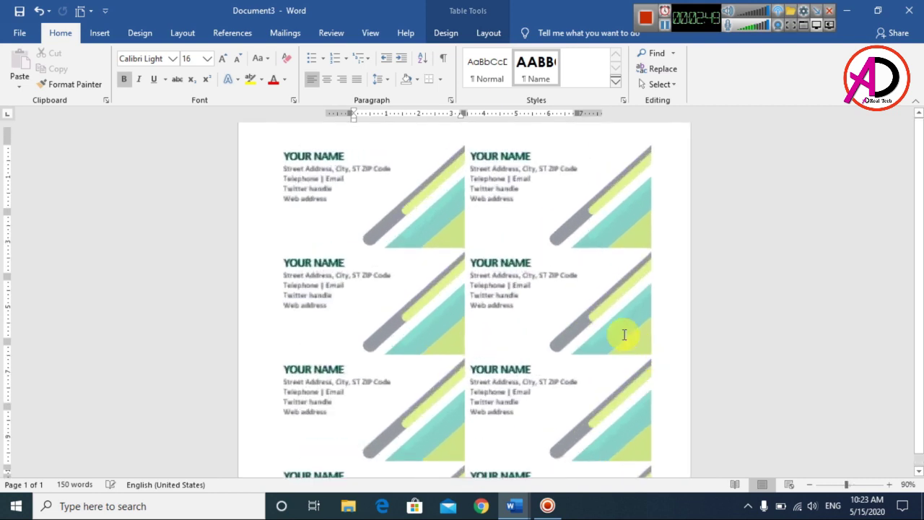
{"action": "scroll", "coordinate": [563, 324], "scroll_direction": "up", "scroll_amount": 1}
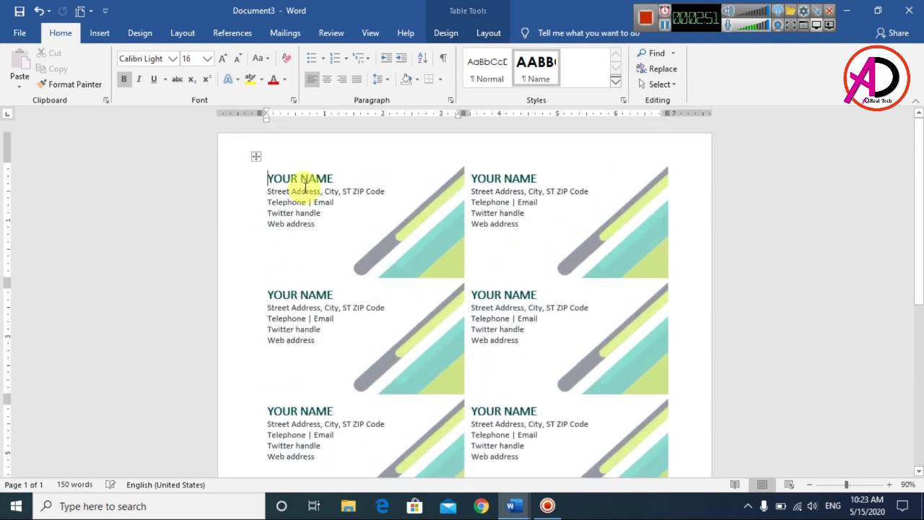
Replace YOUR NAME on the first card with the manager's full name and (MANAGER).
{"action": "left_click_drag", "start_coordinate": [269, 179], "coordinate": [334, 181]}
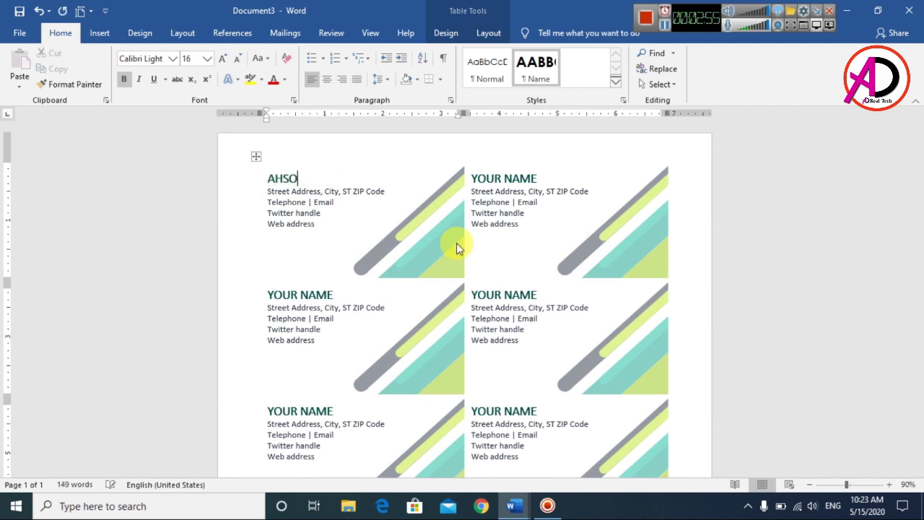
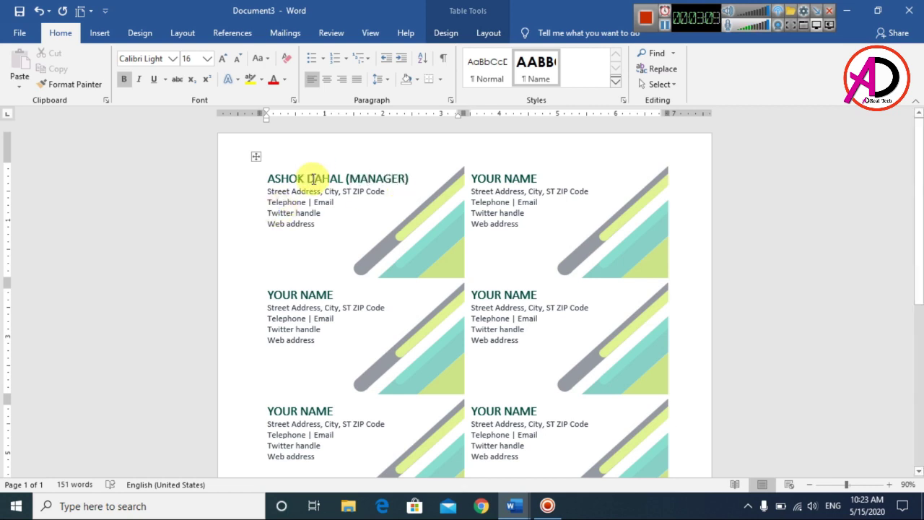
{"action": "left_click", "coordinate": [269, 194]}
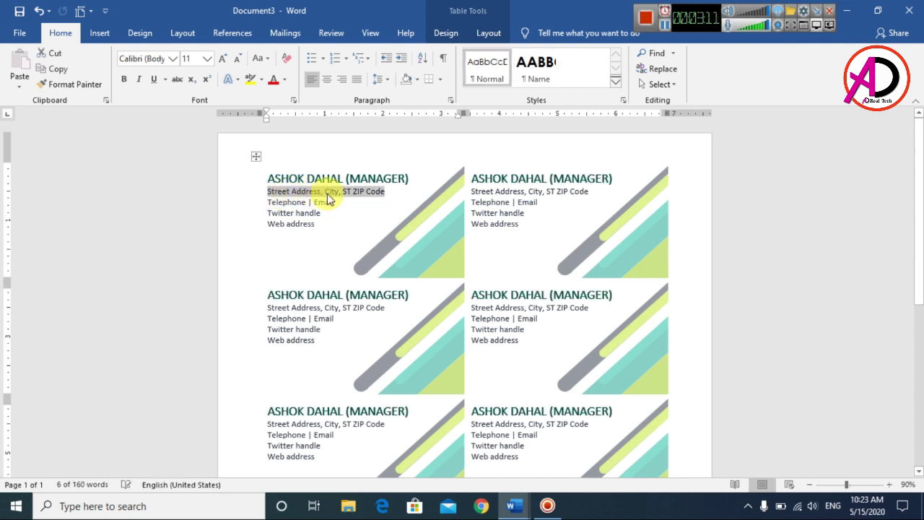
Fill in the first card's street address, telephone number and e-mail address.
{"action": "left_click", "coordinate": [509, 181]}
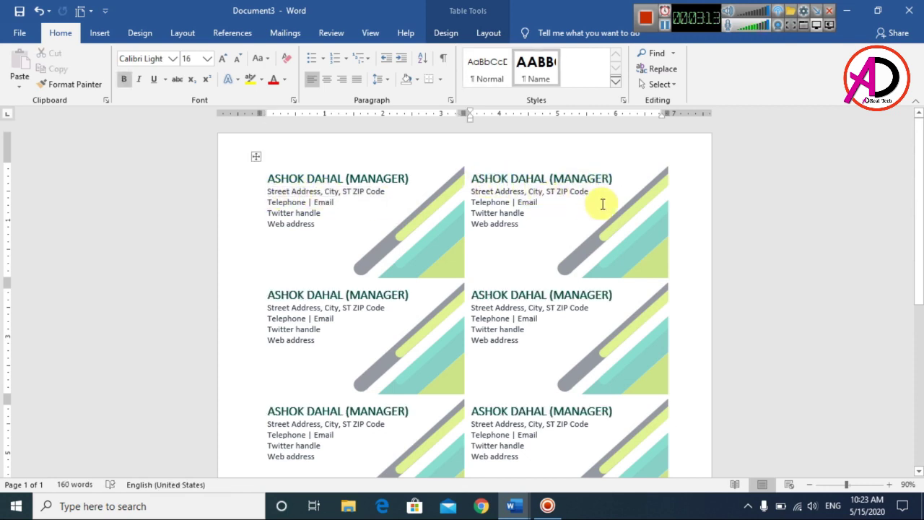
{"action": "left_click", "coordinate": [269, 194]}
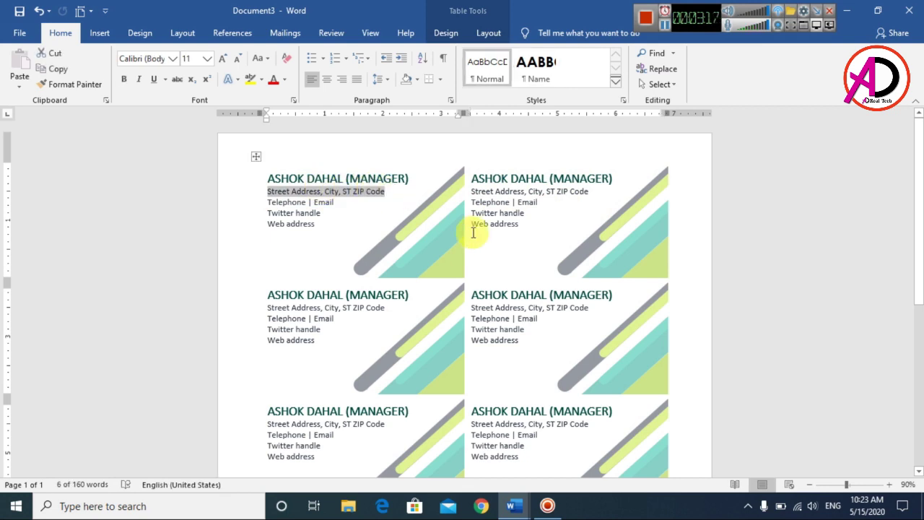
{"action": "type", "text": "Birtamode Jhapa"}
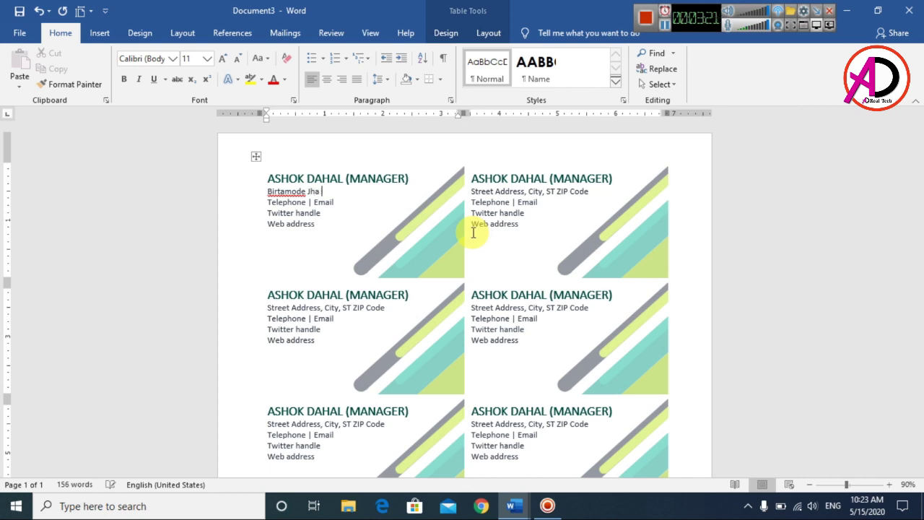
{"action": "left_click", "coordinate": [284, 204]}
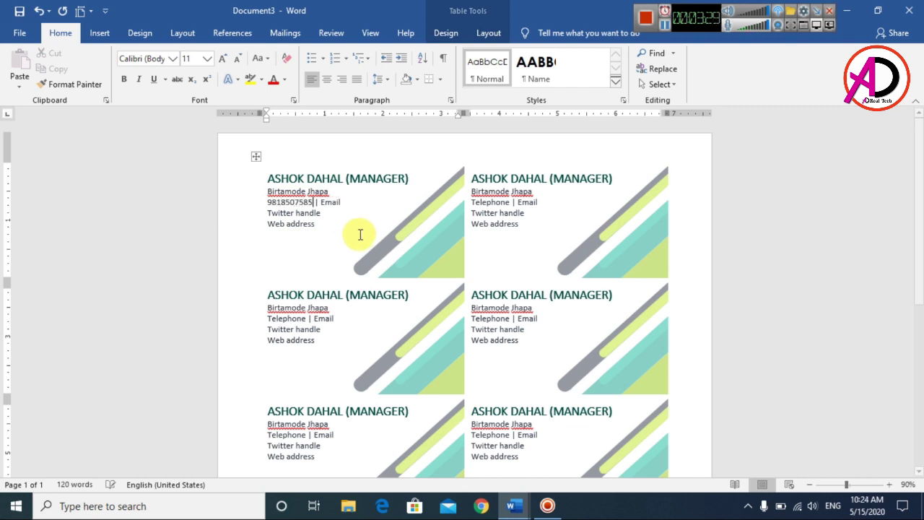
{"action": "left_click", "coordinate": [330, 203]}
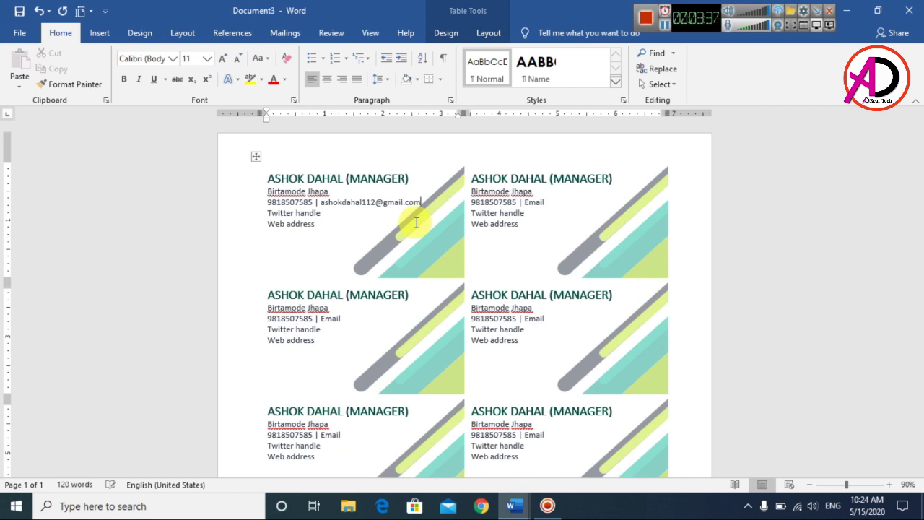
Enter the manager's Twitter handle and .com.np website on the first card.
{"action": "left_click", "coordinate": [310, 215]}
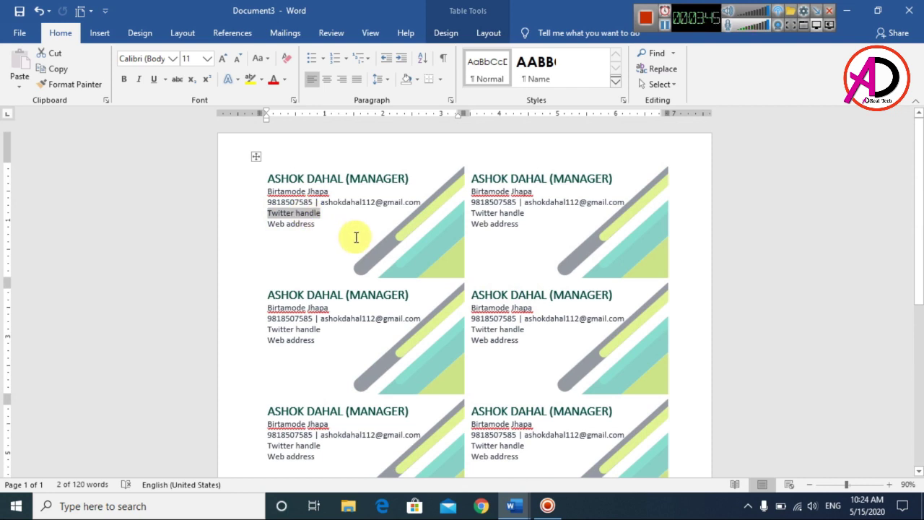
{"action": "type", "text": "asho"}
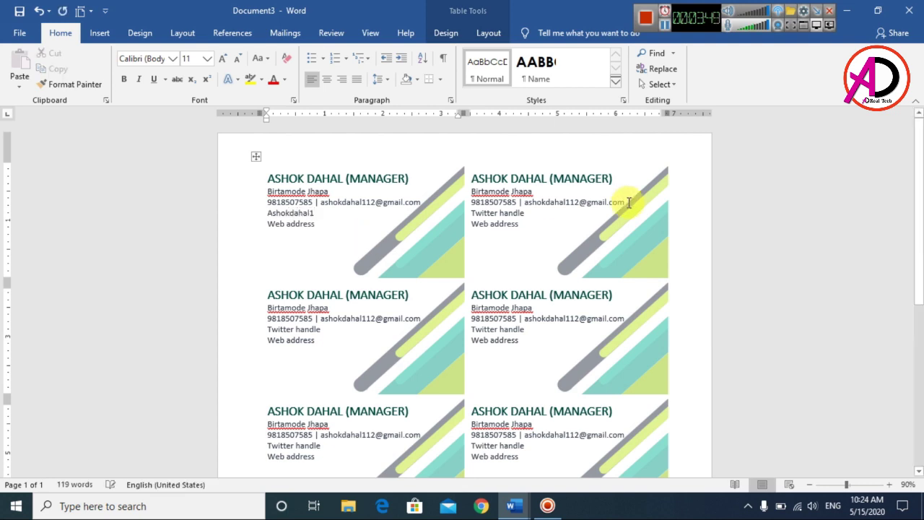
{"action": "left_click", "coordinate": [291, 226]}
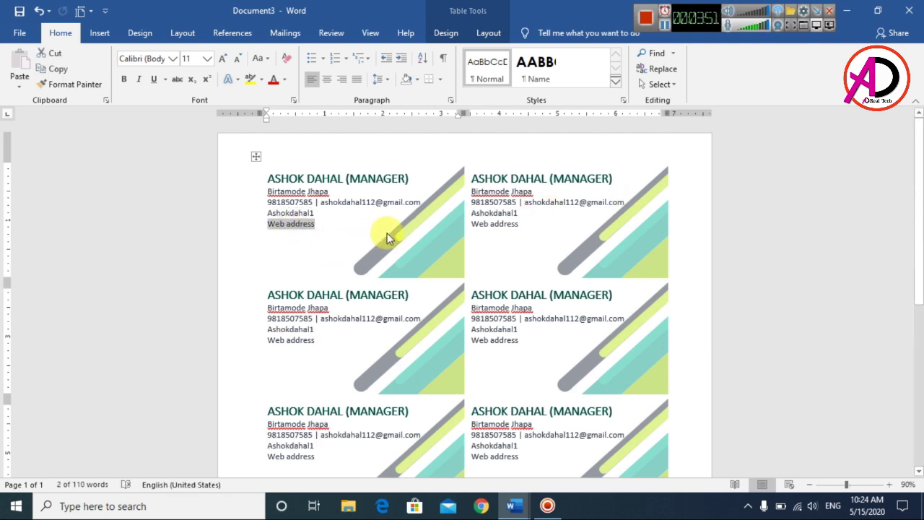
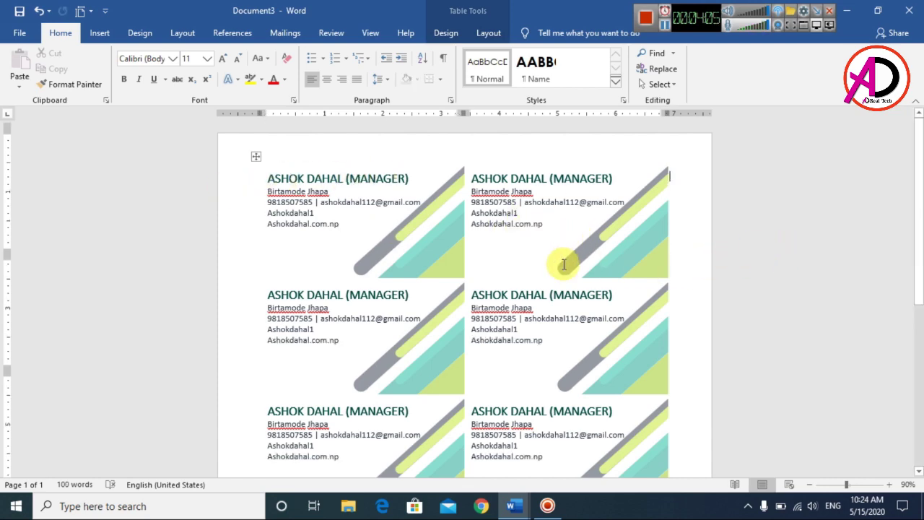
{"action": "scroll", "coordinate": [505, 270], "scroll_direction": "down", "scroll_amount": 2}
{"action": "scroll", "coordinate": [389, 282], "scroll_direction": "up", "scroll_amount": 2}
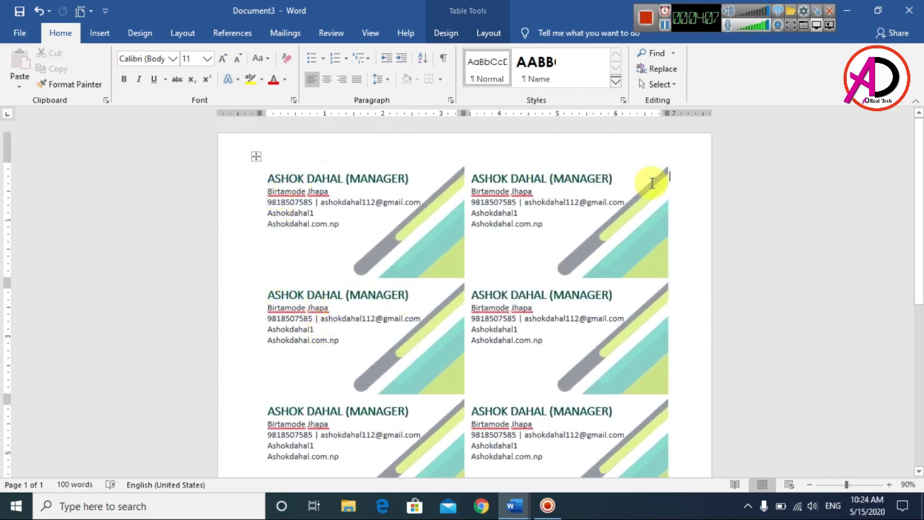
{"action": "scroll", "coordinate": [654, 184], "scroll_direction": "down", "scroll_amount": 1}
{"action": "scroll", "coordinate": [571, 295], "scroll_direction": "up", "scroll_amount": 1}
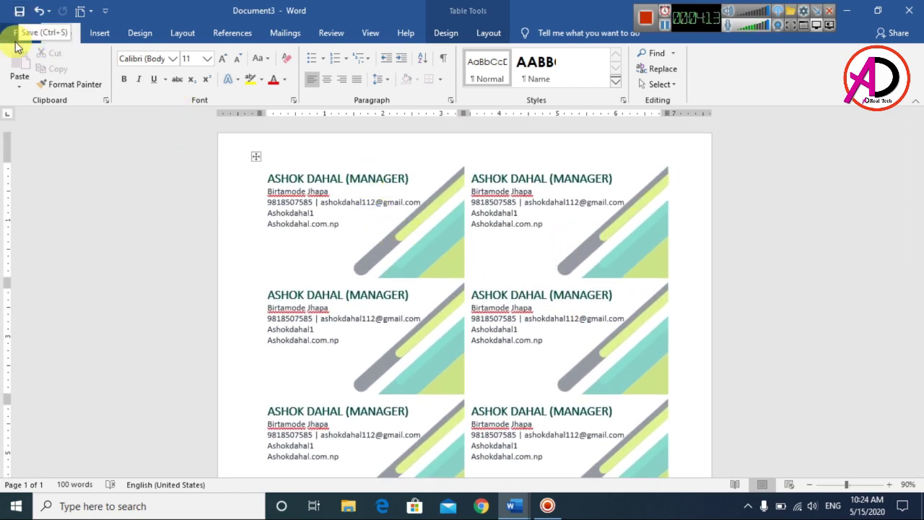
Save the business card document to the Desktop as a Word document under the suggested name.
{"action": "left_click", "coordinate": [20, 34]}
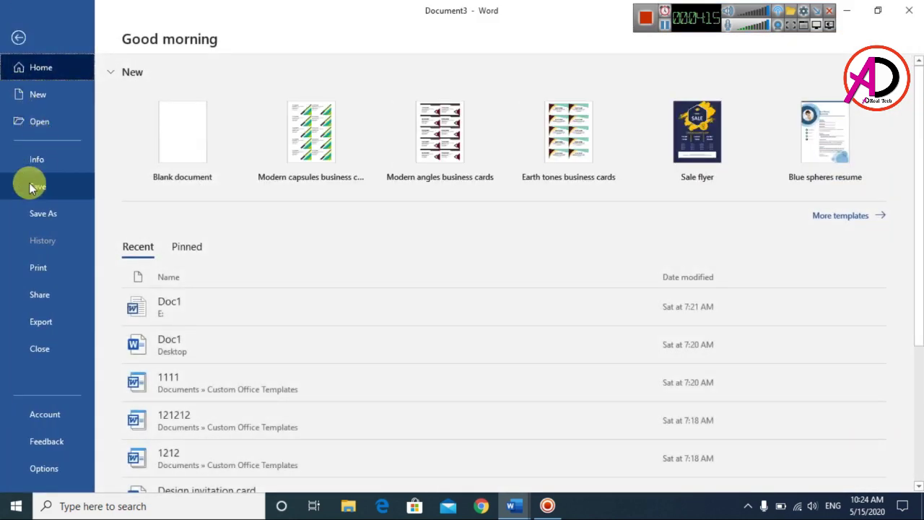
{"action": "key", "text": "Escape"}
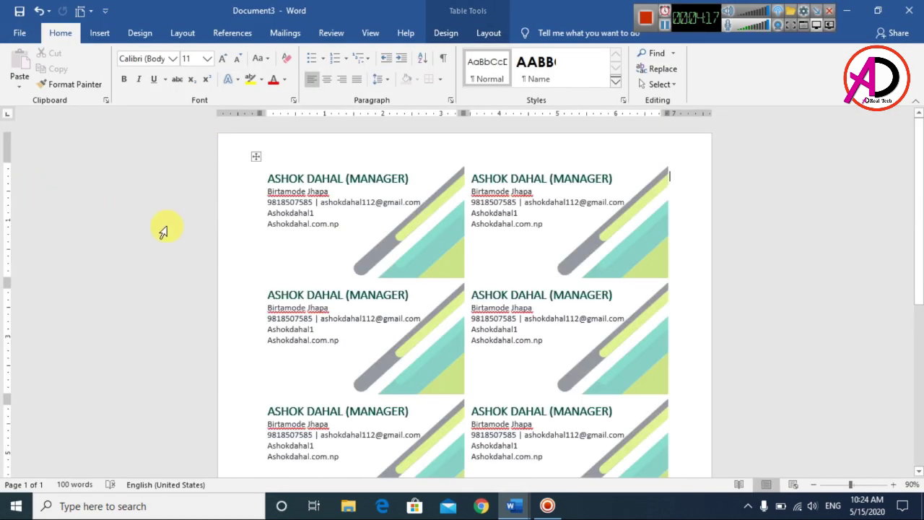
{"action": "key", "text": "ctrl+s"}
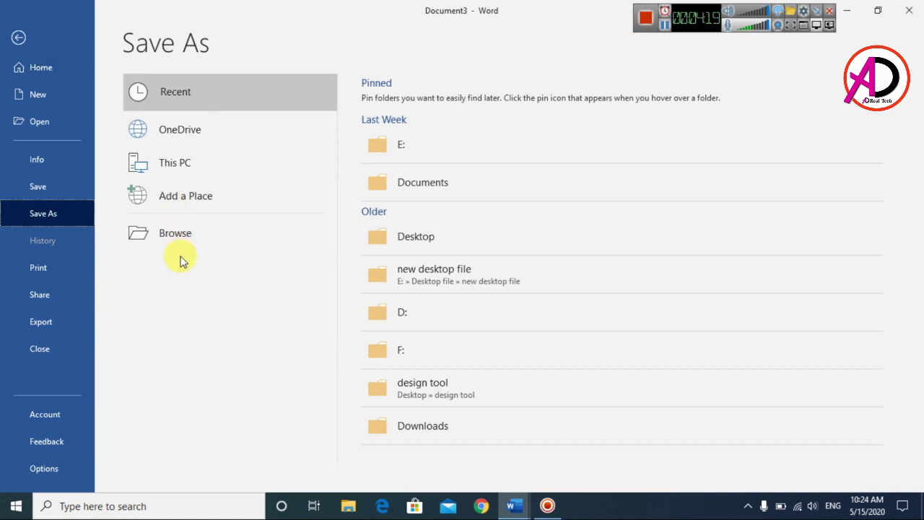
{"action": "left_click", "coordinate": [171, 231]}
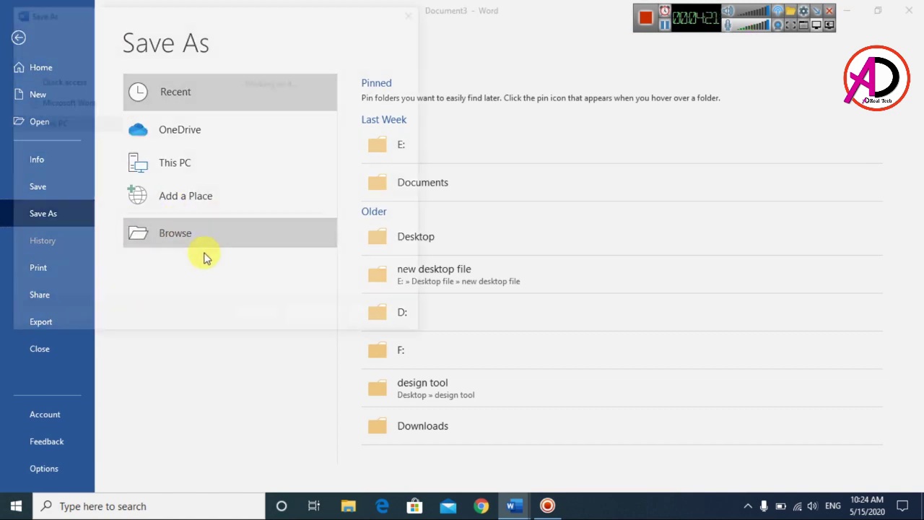
{"action": "scroll", "coordinate": [135, 175], "scroll_direction": "down", "scroll_amount": 3}
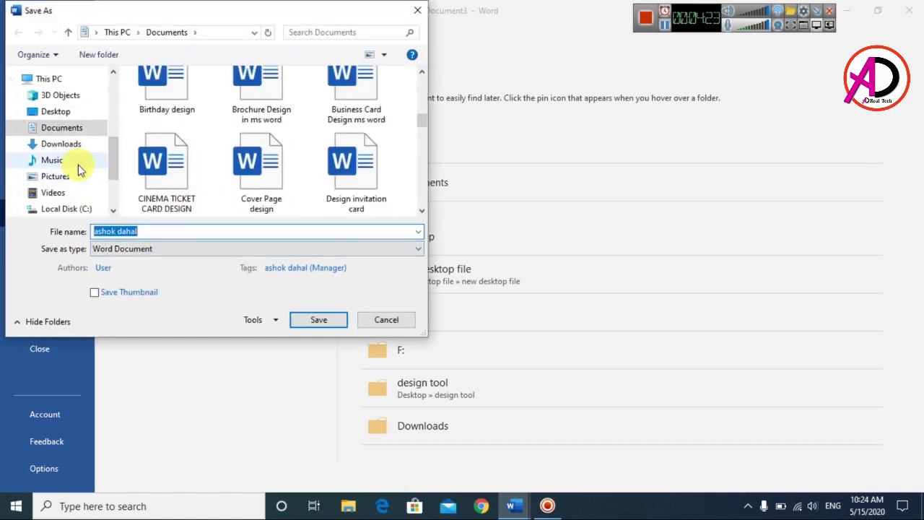
{"action": "left_click", "coordinate": [57, 112]}
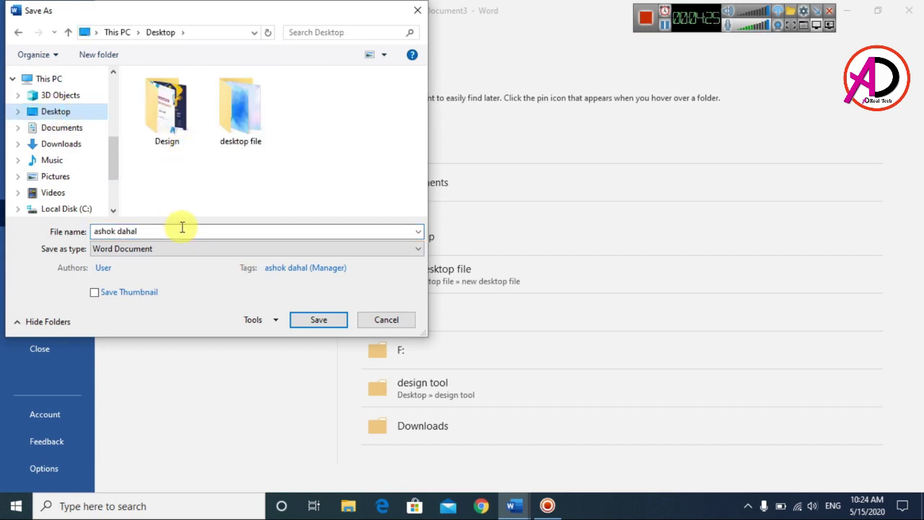
{"action": "left_click", "coordinate": [120, 233]}
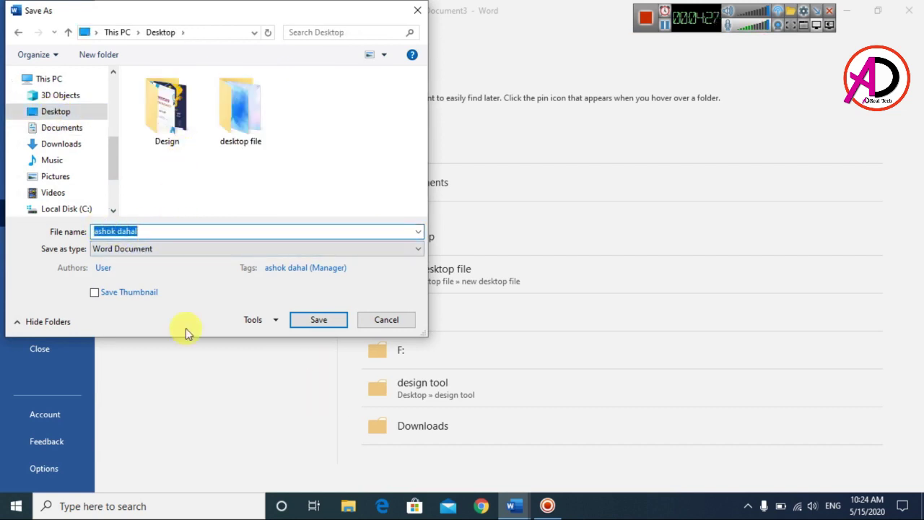
{"action": "left_click", "coordinate": [312, 329]}
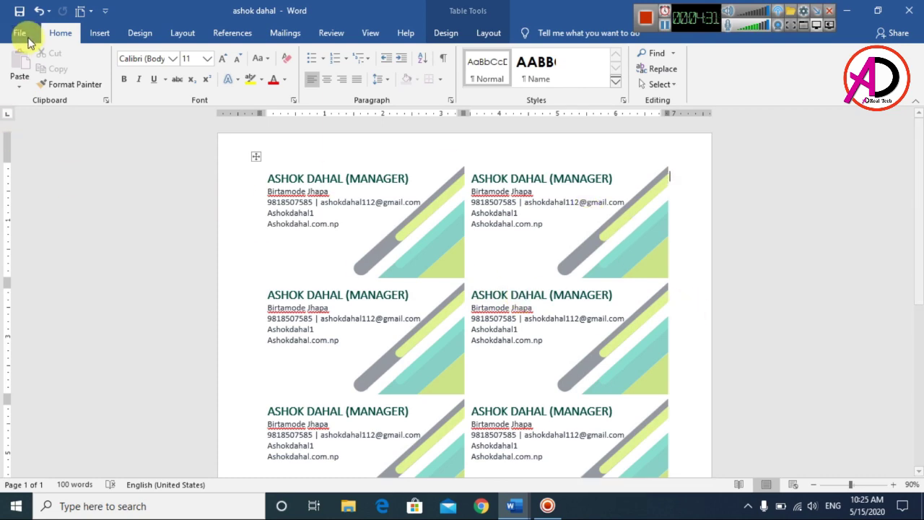
Open print preview and keep Microsoft Print to PDF as the printer.
{"action": "left_click", "coordinate": [20, 33]}
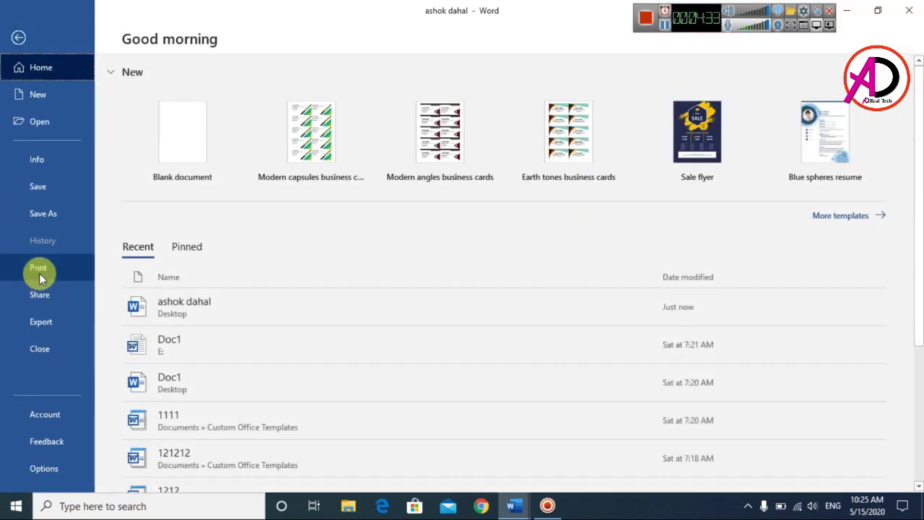
{"action": "key", "text": "Escape"}
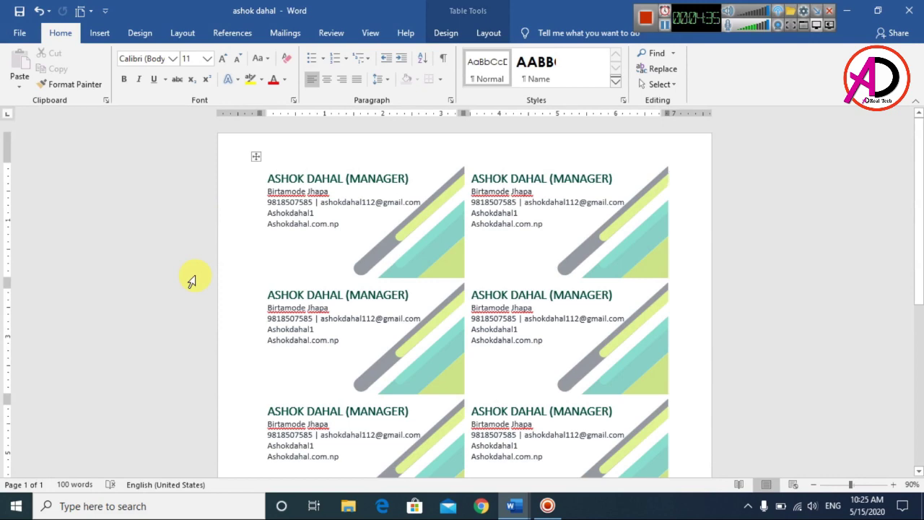
{"action": "key", "text": "ctrl+p"}
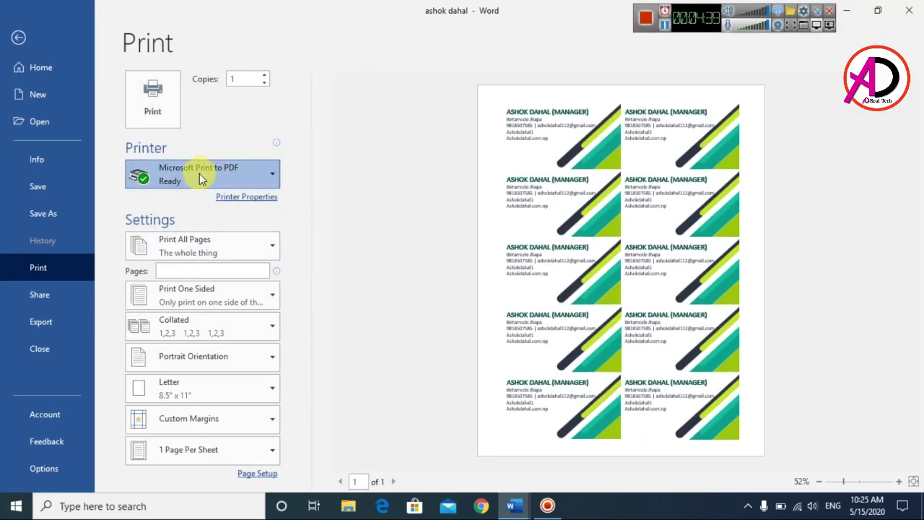
{"action": "left_click", "coordinate": [200, 176]}
{"action": "left_click", "coordinate": [166, 230]}
Change the paper size from Letter to A4 and leave print preview.
{"action": "left_click", "coordinate": [236, 250]}
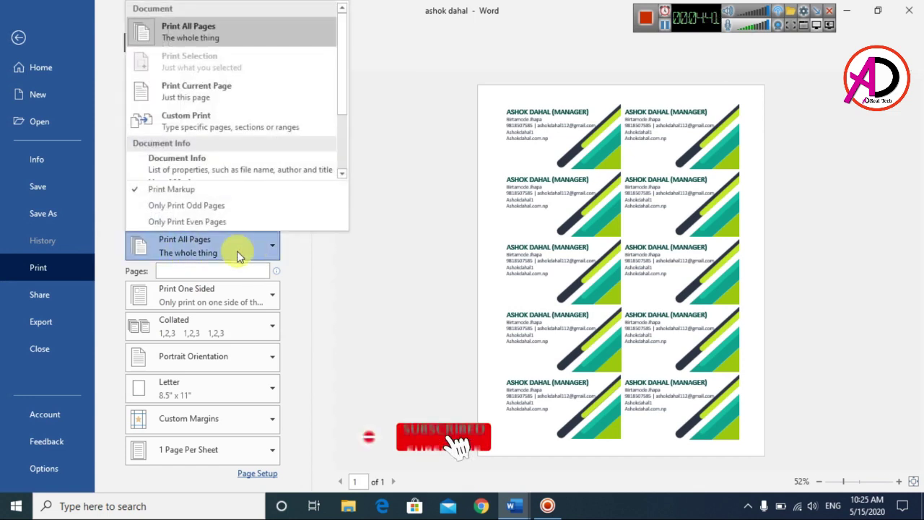
{"action": "left_click", "coordinate": [354, 332]}
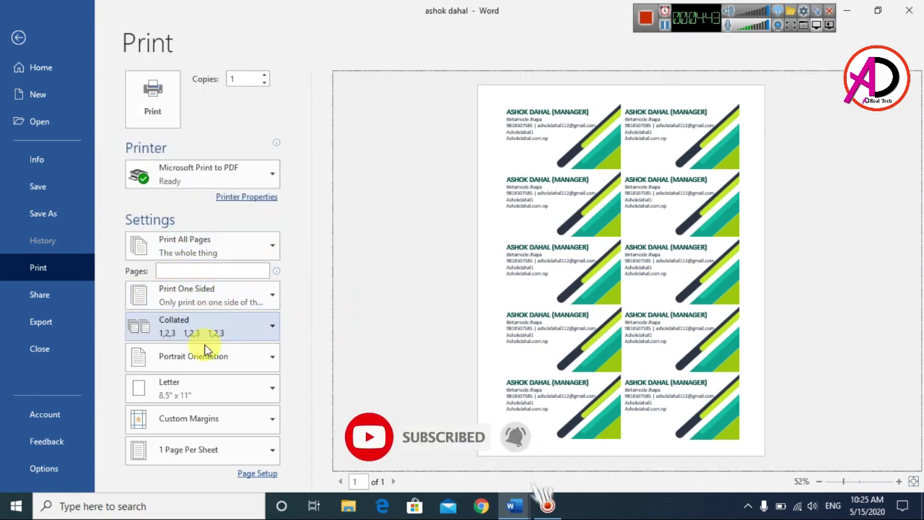
{"action": "left_click", "coordinate": [182, 387]}
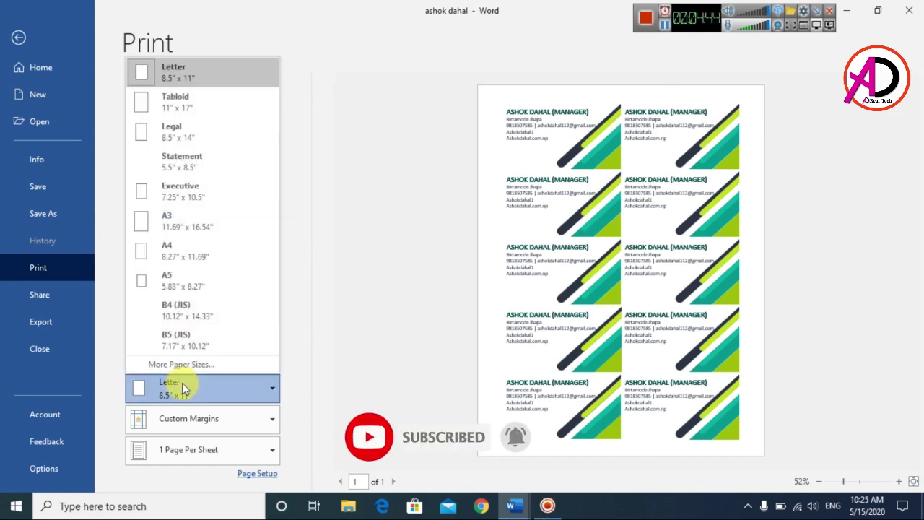
{"action": "left_click", "coordinate": [180, 256]}
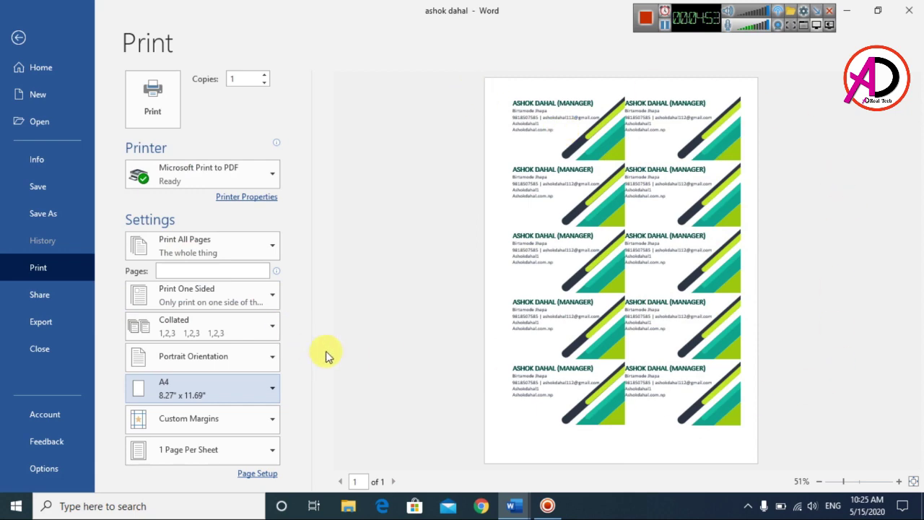
{"action": "key", "text": "Escape"}
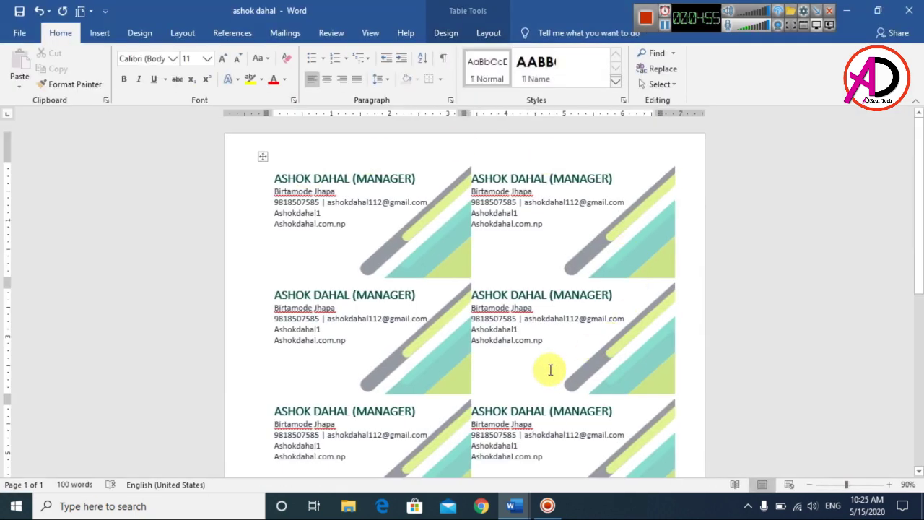